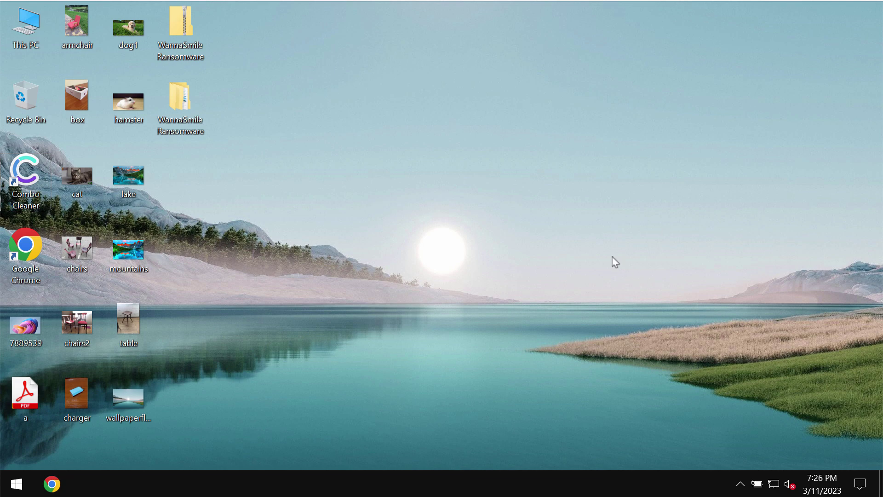
- Preview and close the lake, box, dog1 and armchair pictures
{"action": "double_click", "coordinate": [133, 189]}
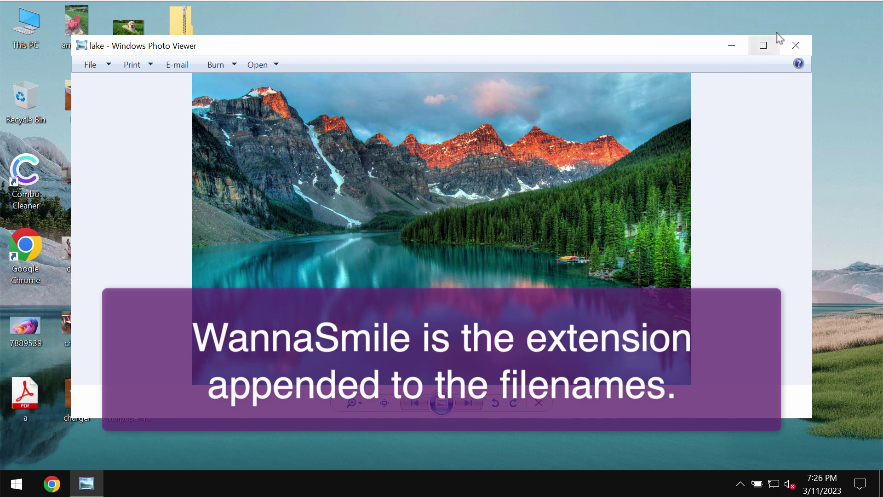
{"action": "left_click", "coordinate": [796, 45]}
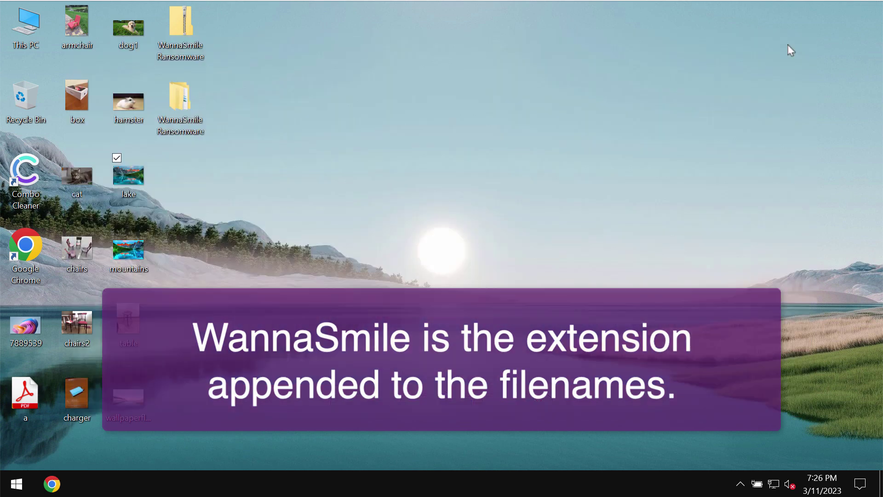
{"action": "double_click", "coordinate": [76, 98]}
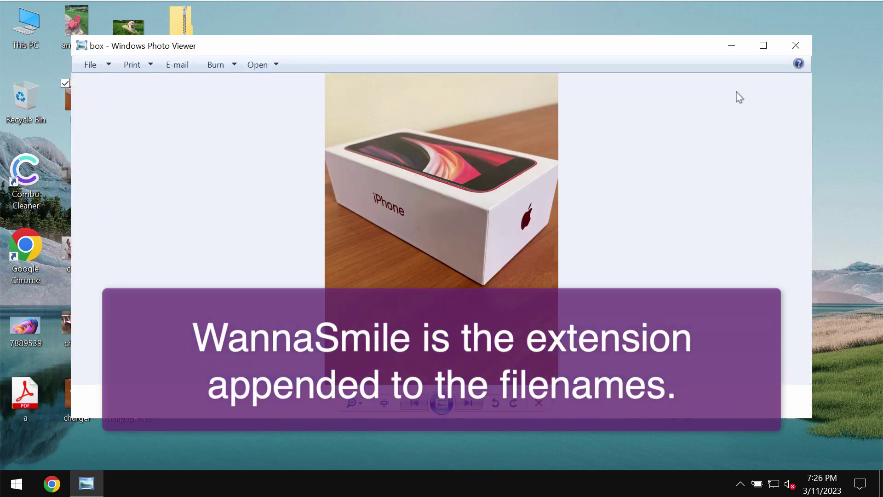
{"action": "left_click", "coordinate": [796, 45]}
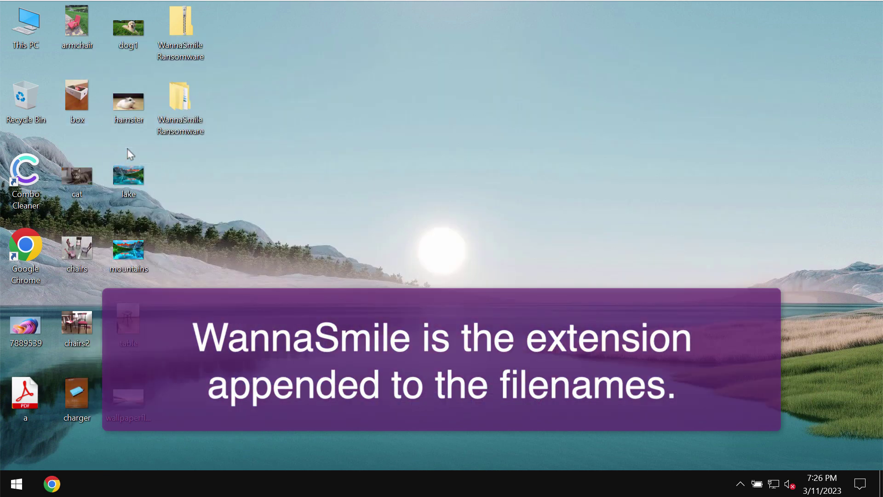
{"action": "double_click", "coordinate": [118, 11]}
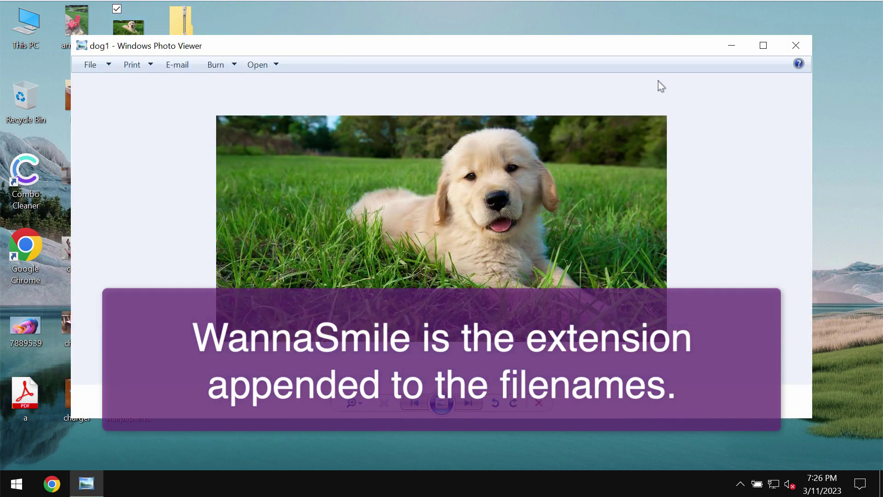
{"action": "left_click", "coordinate": [796, 45]}
{"action": "left_click", "coordinate": [77, 29]}
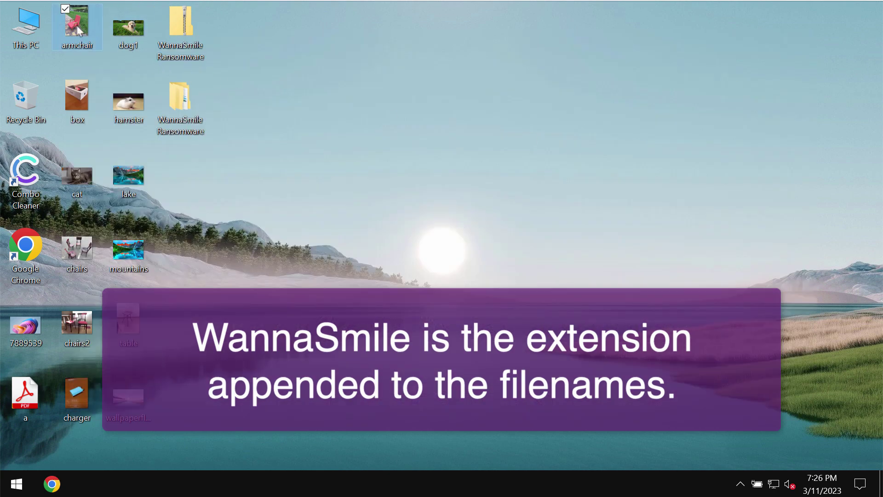
{"action": "double_click", "coordinate": [77, 29]}
{"action": "left_click", "coordinate": [796, 45]}
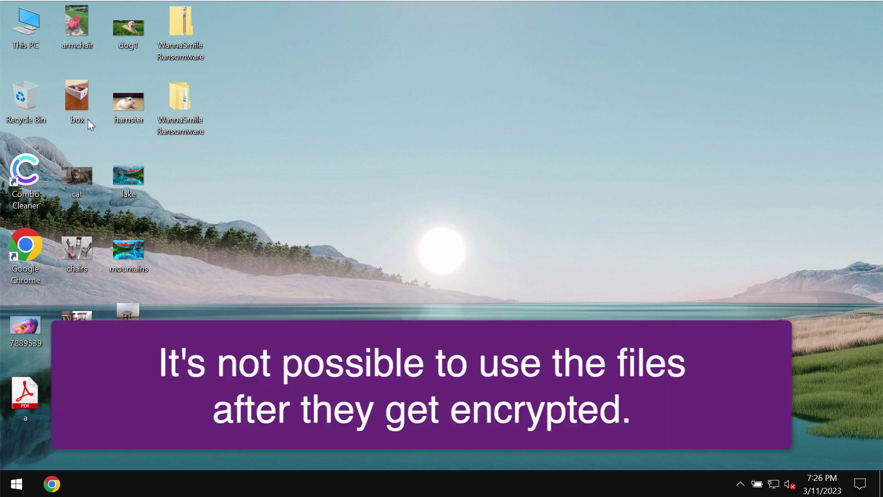
- Browse into the WannaSmile Ransomware folder inside _MACOSX, closing the extra browser window
{"action": "double_click", "coordinate": [179, 97]}
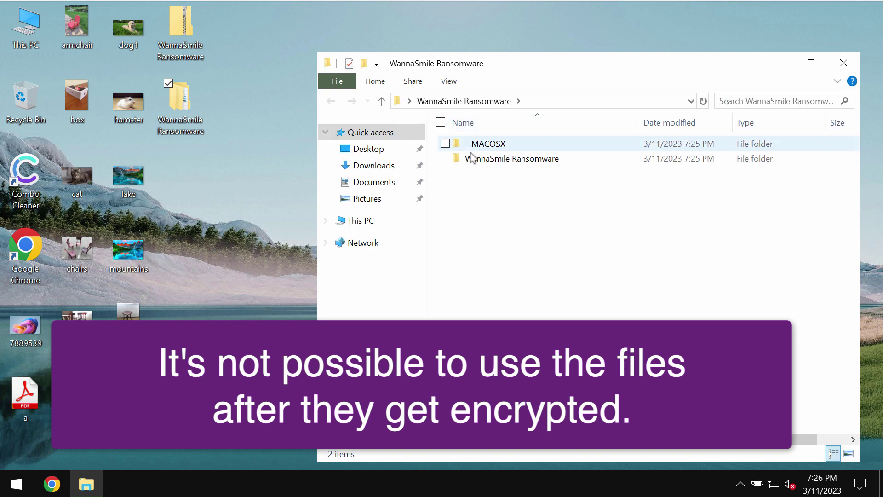
{"action": "double_click", "coordinate": [536, 159]}
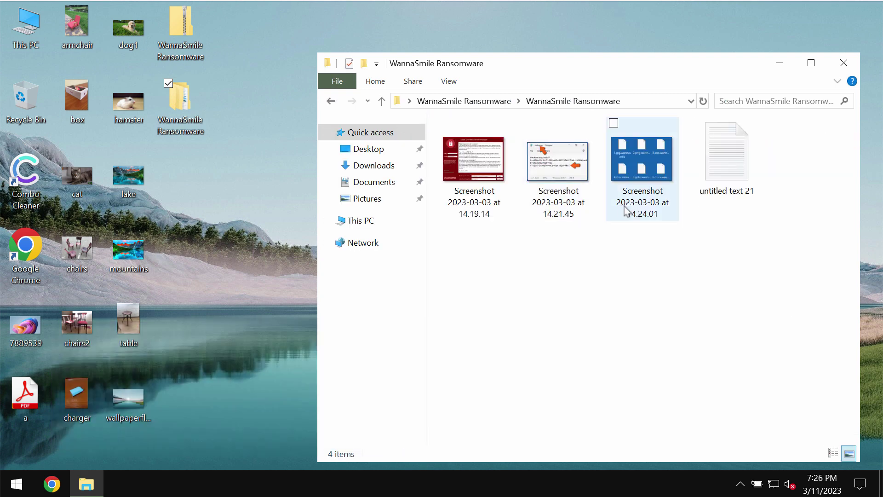
{"action": "left_click", "coordinate": [337, 103]}
{"action": "double_click", "coordinate": [530, 146]}
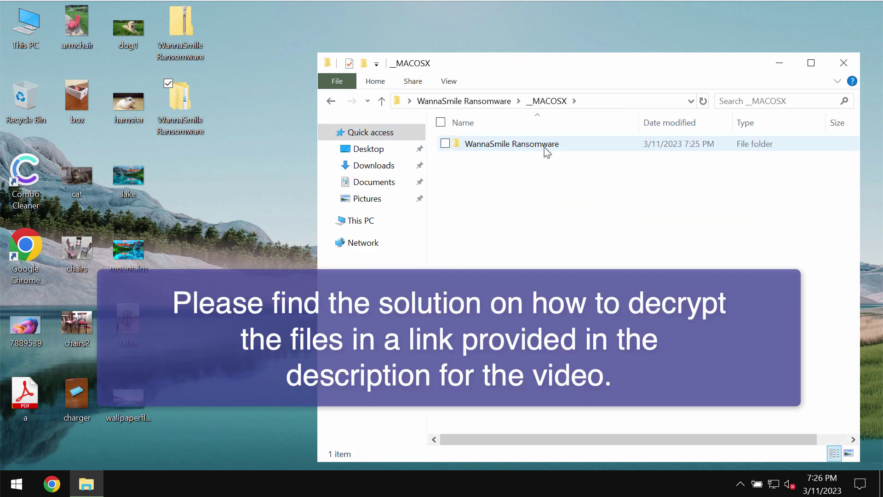
{"action": "double_click", "coordinate": [544, 147]}
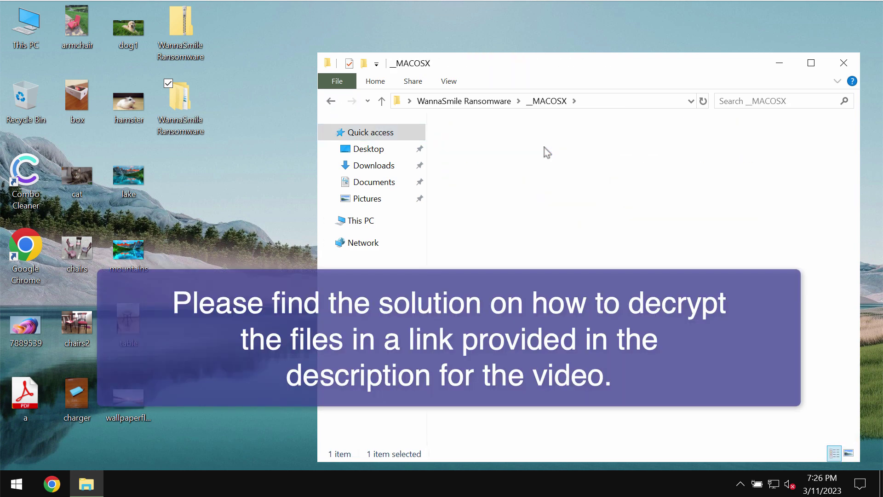
{"action": "left_click", "coordinate": [844, 65]}
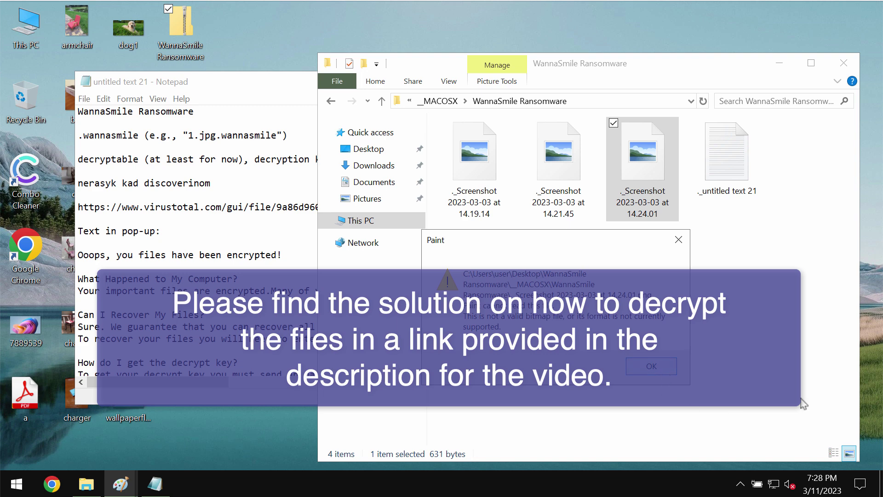
- Try opening the 14.19.14 screenshot and dismiss Paint's cannot-read error
{"action": "left_click", "coordinate": [652, 366]}
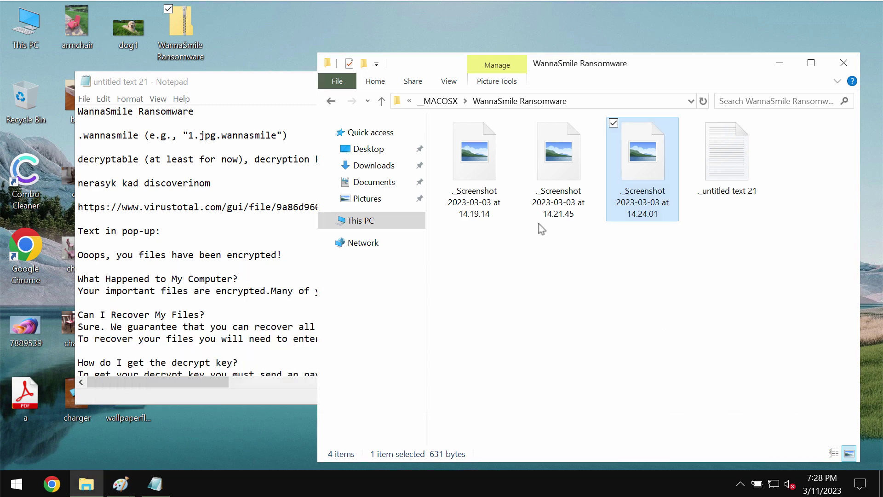
{"action": "double_click", "coordinate": [506, 177]}
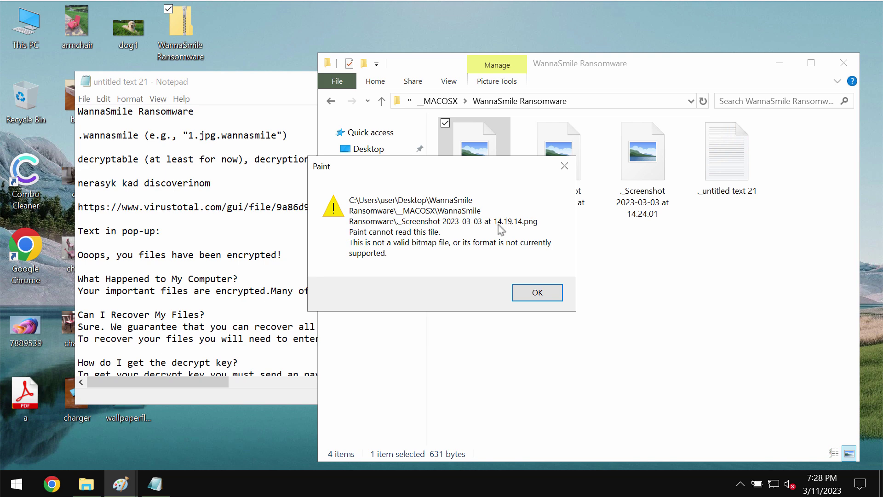
{"action": "left_click", "coordinate": [535, 293]}
- Close the ._untitled text 21 attribute-data window and maximize the ransom note
{"action": "double_click", "coordinate": [721, 179]}
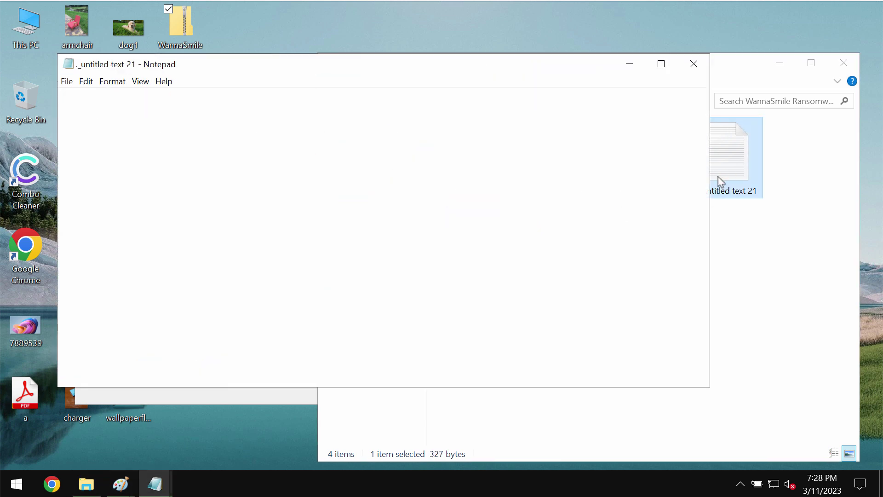
{"action": "left_click", "coordinate": [694, 64]}
{"action": "left_click", "coordinate": [294, 171]}
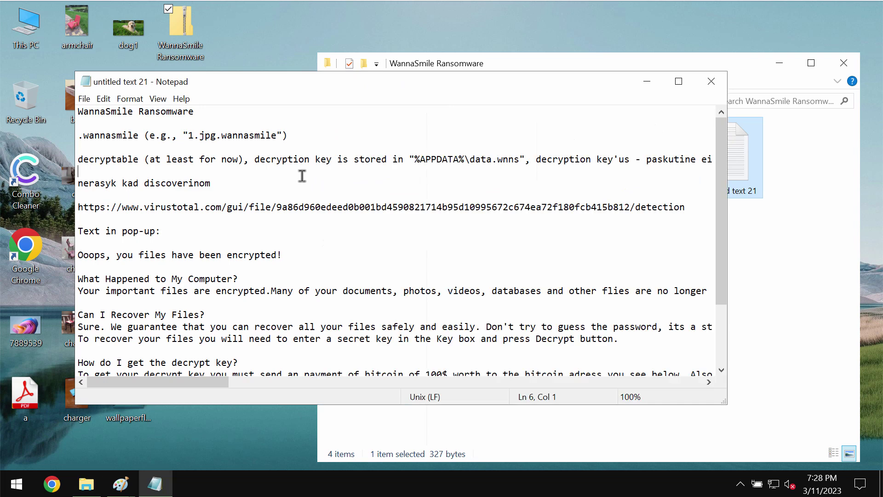
{"action": "left_click_drag", "start_coordinate": [321, 92], "coordinate": [278, 73]}
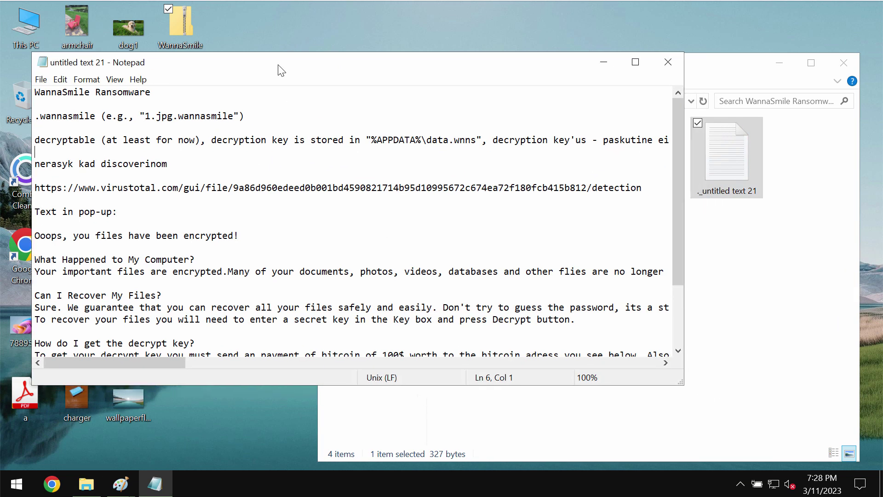
{"action": "left_click", "coordinate": [636, 61]}
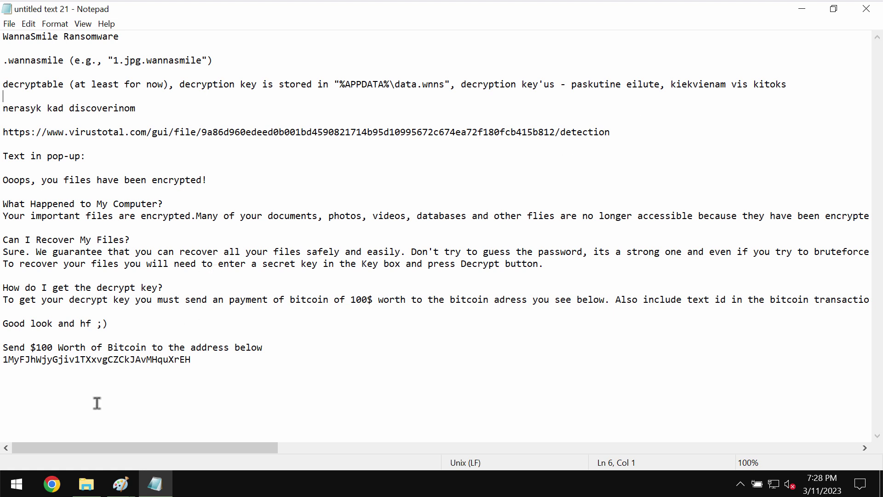
- Highlight the $100 ransom amount and the Bitcoin payment line in the note
{"action": "left_click", "coordinate": [38, 348]}
{"action": "double_click", "coordinate": [41, 348]}
{"action": "left_click", "coordinate": [74, 349]}
{"action": "double_click", "coordinate": [44, 349]}
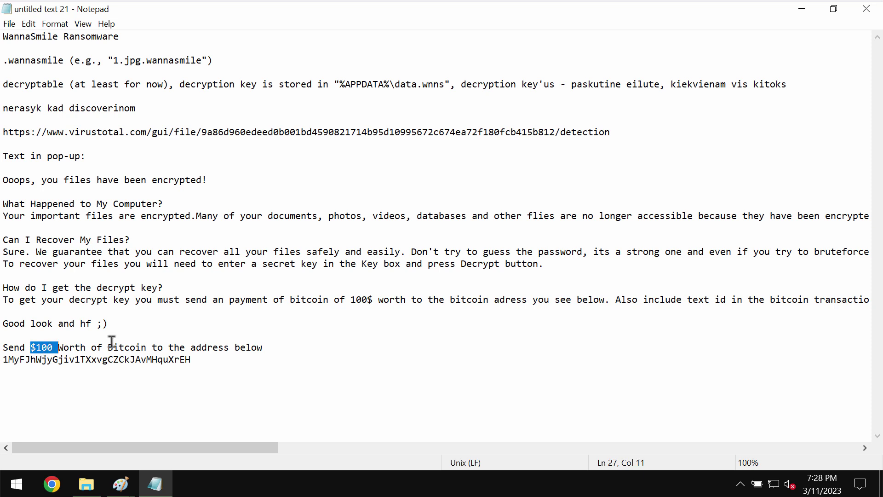
{"action": "left_click_drag", "start_coordinate": [136, 348], "coordinate": [134, 337]}
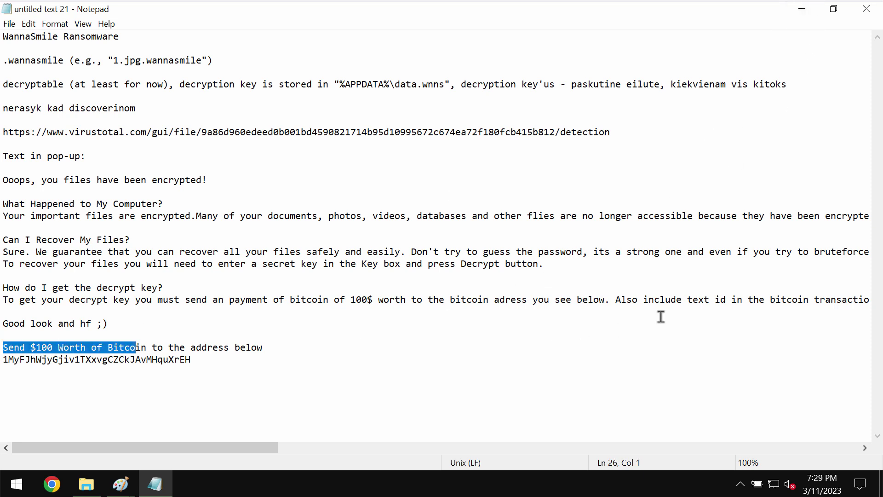
{"action": "scroll", "coordinate": [763, 306], "scroll_direction": "right", "scroll_amount": 2}
{"action": "scroll", "coordinate": [696, 272], "scroll_direction": "left", "scroll_amount": 2}
{"action": "left_click", "coordinate": [438, 286]}
{"action": "scroll", "coordinate": [437, 284], "scroll_direction": "right", "scroll_amount": 1}
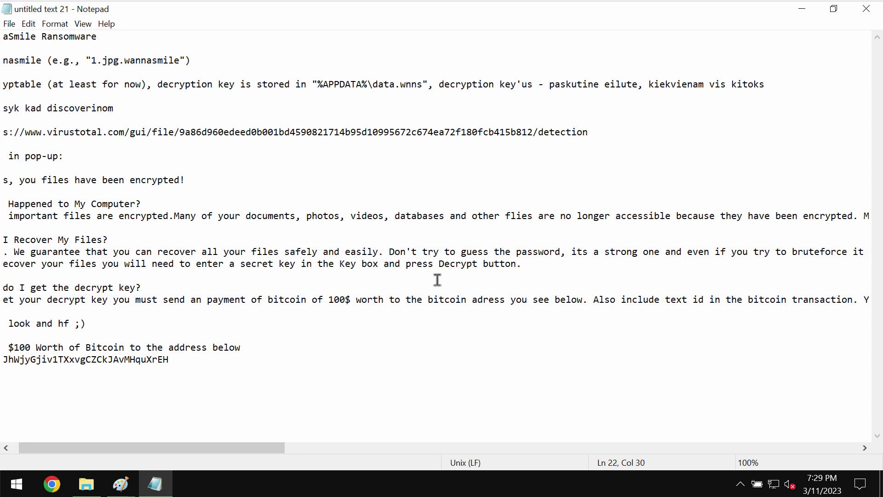
{"action": "scroll", "coordinate": [438, 276], "scroll_direction": "left", "scroll_amount": 1}
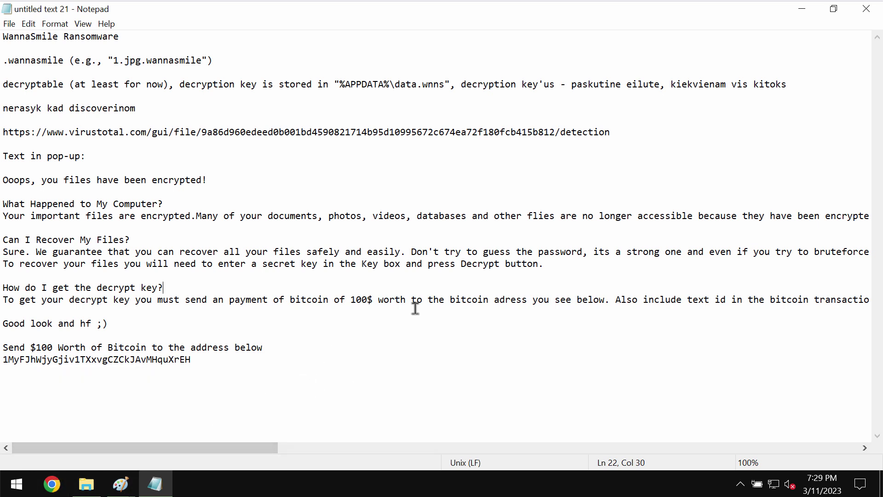
- In maximized File Explorer, try the 14.21.45 screenshot and dismiss Paint's error
{"action": "left_click", "coordinate": [800, 9]}
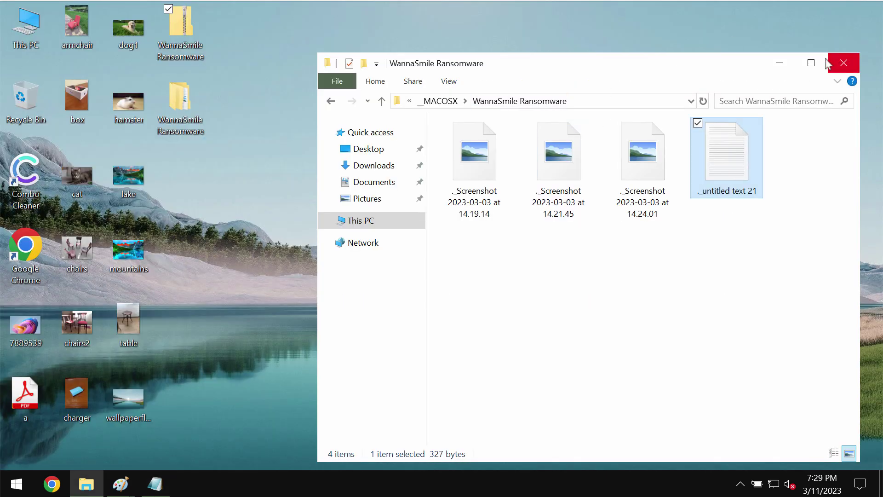
{"action": "left_click", "coordinate": [811, 63]}
{"action": "double_click", "coordinate": [243, 102]}
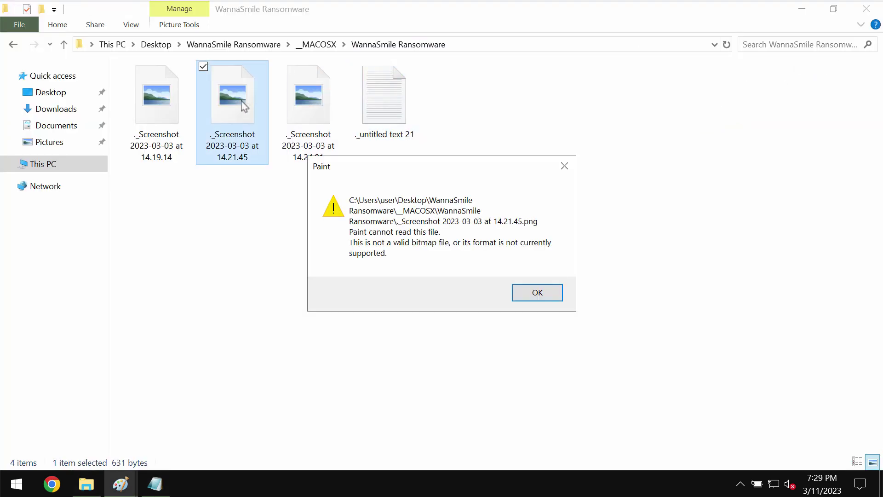
{"action": "left_click", "coordinate": [534, 295]}
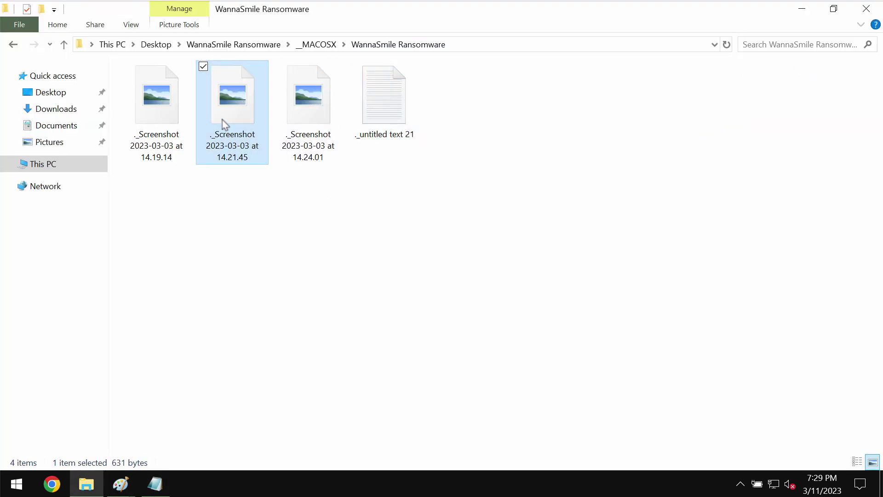
- Open the 14.19.14 screenshot from the real WannaSmile Ransomware subfolder and scroll through it
{"action": "left_click", "coordinate": [13, 45]}
{"action": "left_click", "coordinate": [13, 44]}
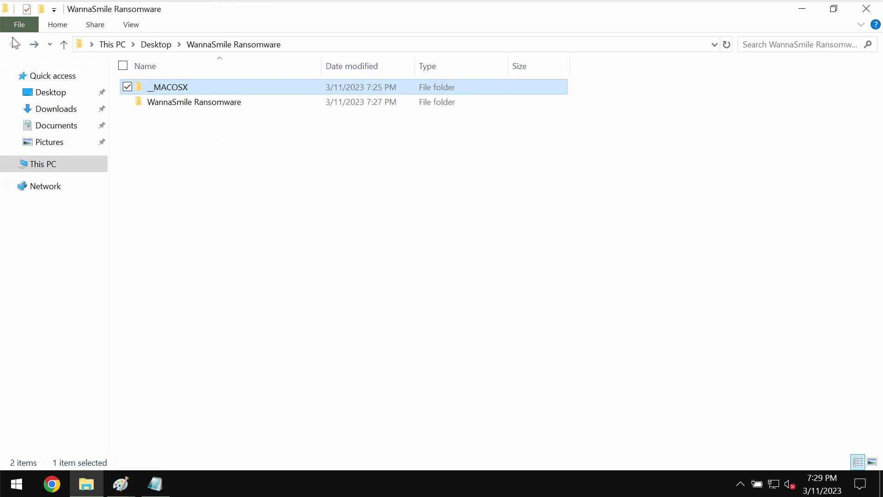
{"action": "double_click", "coordinate": [202, 101]}
{"action": "double_click", "coordinate": [166, 110]}
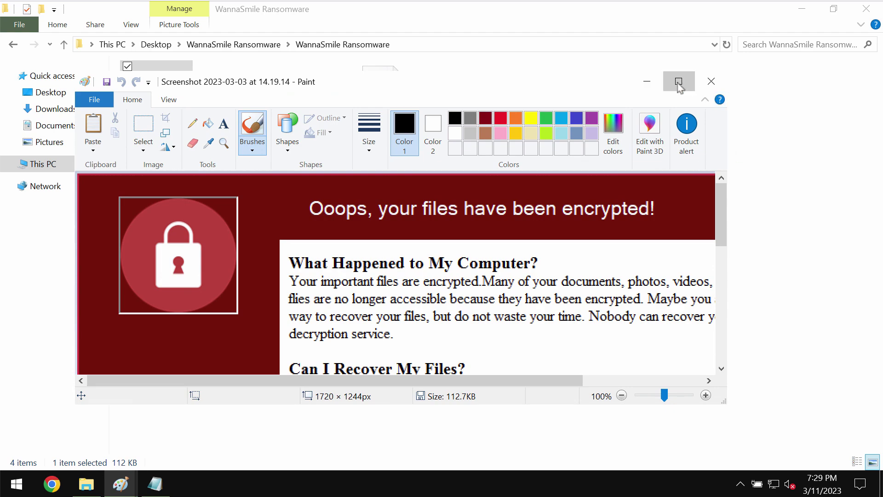
{"action": "left_click", "coordinate": [683, 81]}
{"action": "scroll", "coordinate": [518, 314], "scroll_direction": "down", "scroll_amount": 5}
{"action": "scroll", "coordinate": [519, 314], "scroll_direction": "up", "scroll_amount": 5}
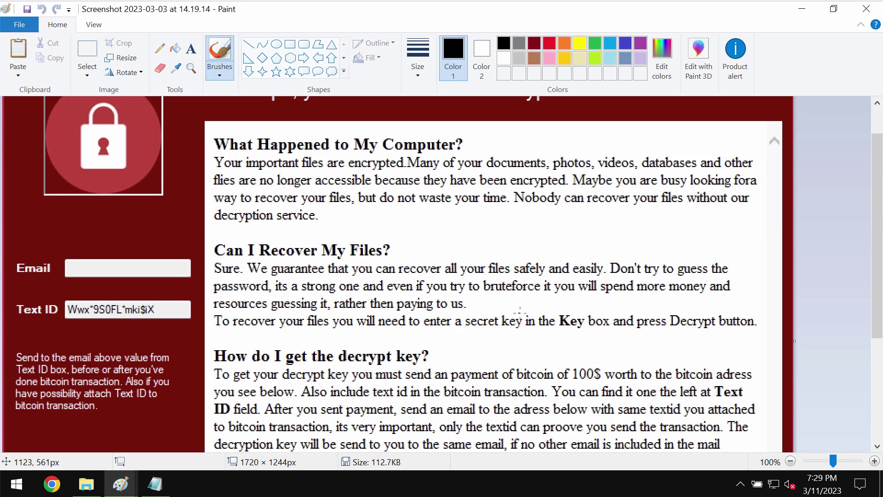
{"action": "scroll", "coordinate": [548, 315], "scroll_direction": "down", "scroll_amount": 5}
{"action": "scroll", "coordinate": [553, 316], "scroll_direction": "up", "scroll_amount": 5}
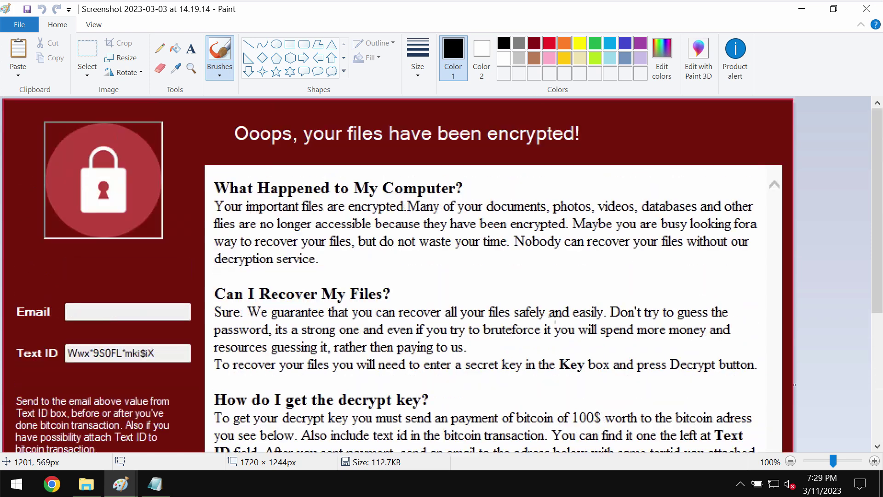
- Launch Chrome and go to combocleaner.com, correcting the typo in the address
{"action": "left_click", "coordinate": [801, 8]}
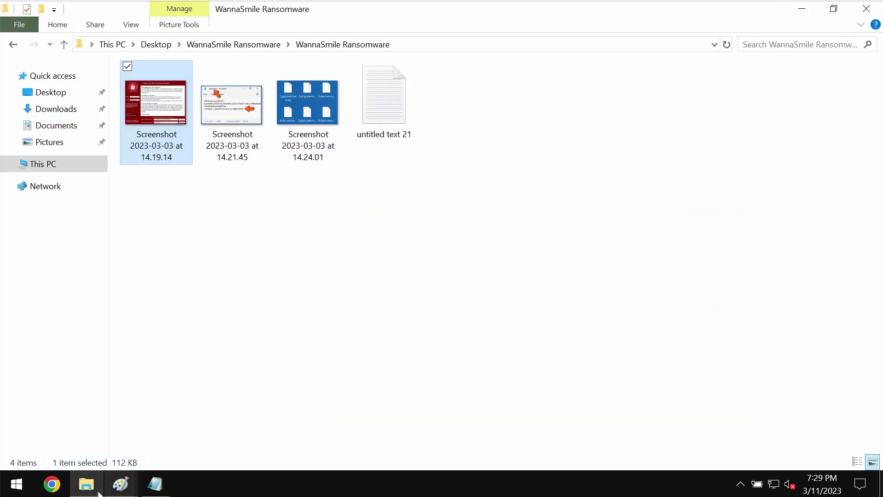
{"action": "double_click", "coordinate": [352, 144]}
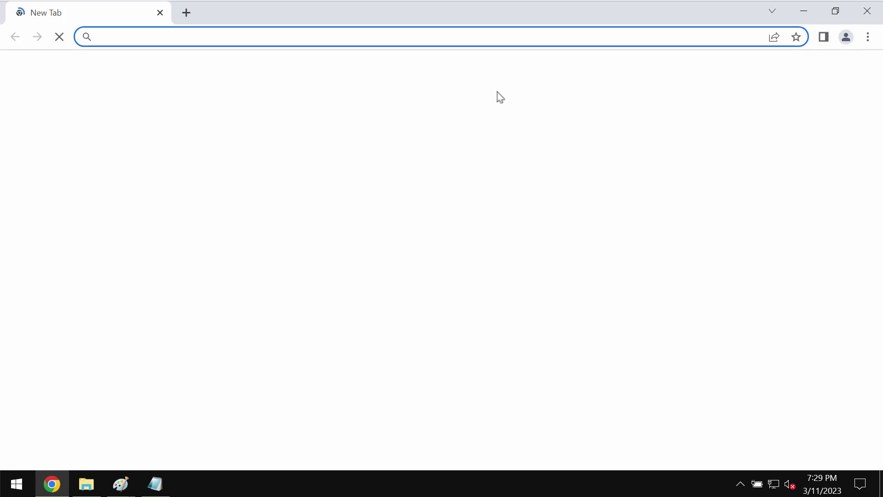
{"action": "type", "text": "c"}
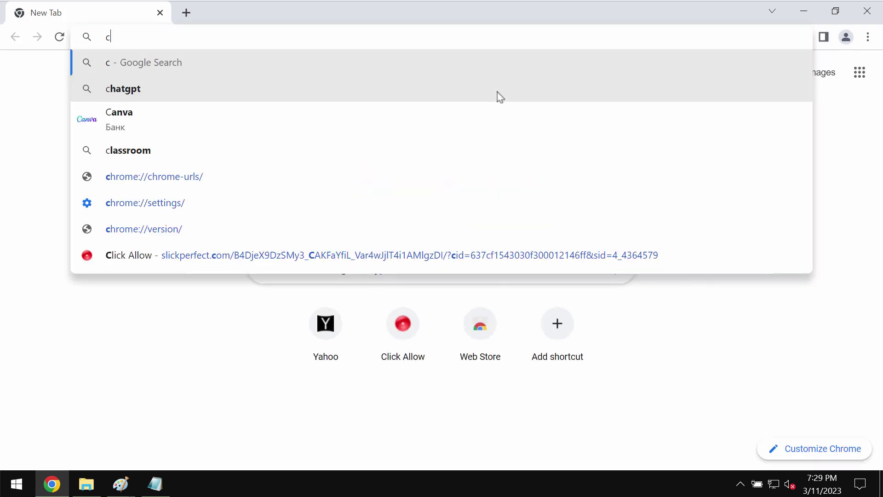
{"action": "type", "text": "omb"}
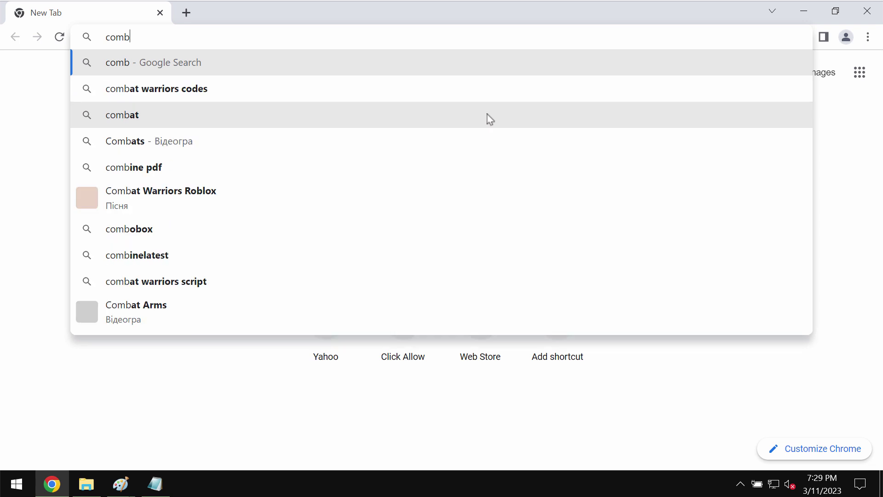
{"action": "type", "text": "oclkea"}
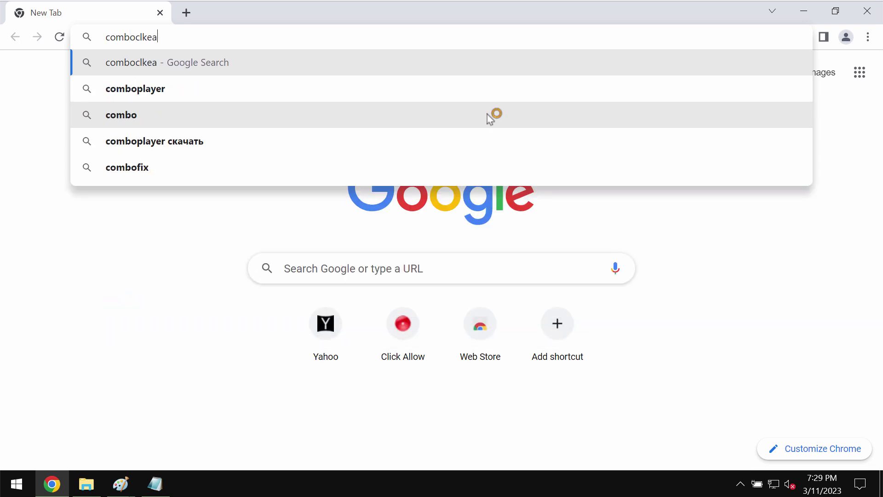
{"action": "type", "text": "ne"}
{"action": "key", "text": "BackSpace"}
{"action": "key", "text": "BackSpace"}
{"action": "key", "text": "BackSpace"}
{"action": "key", "text": "BackSpace"}
{"action": "key", "text": "BackSpace"}
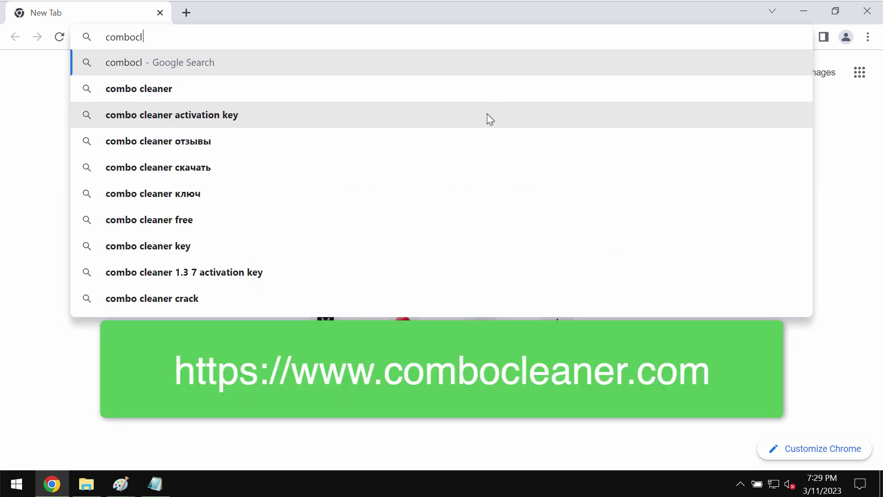
{"action": "type", "text": "ean"}
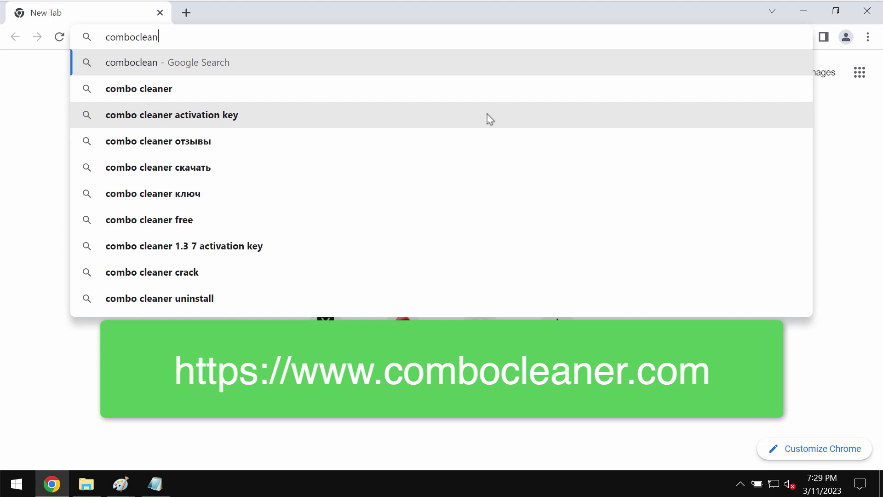
{"action": "type", "text": "er.com"}
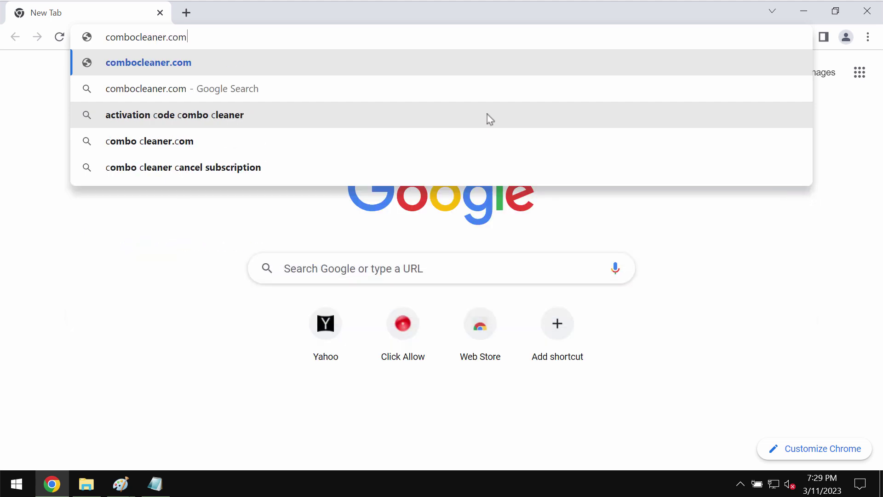
{"action": "key", "text": "Return"}
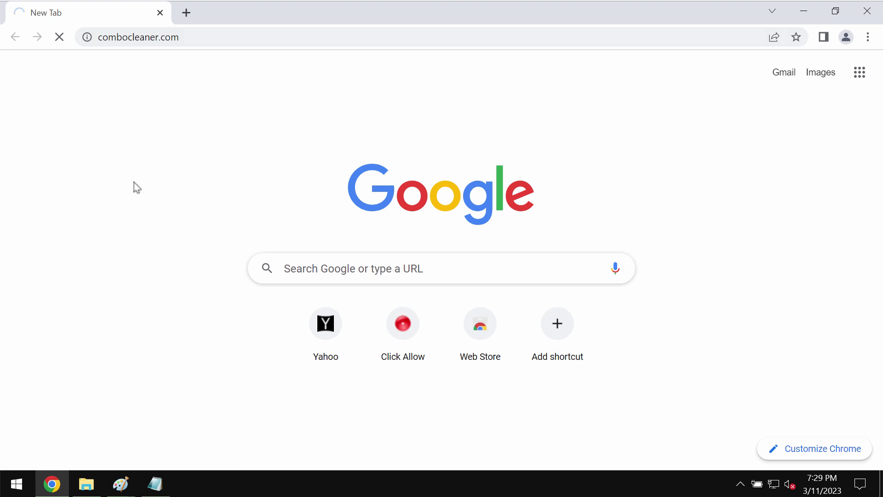
{"action": "left_click", "coordinate": [285, 35]}
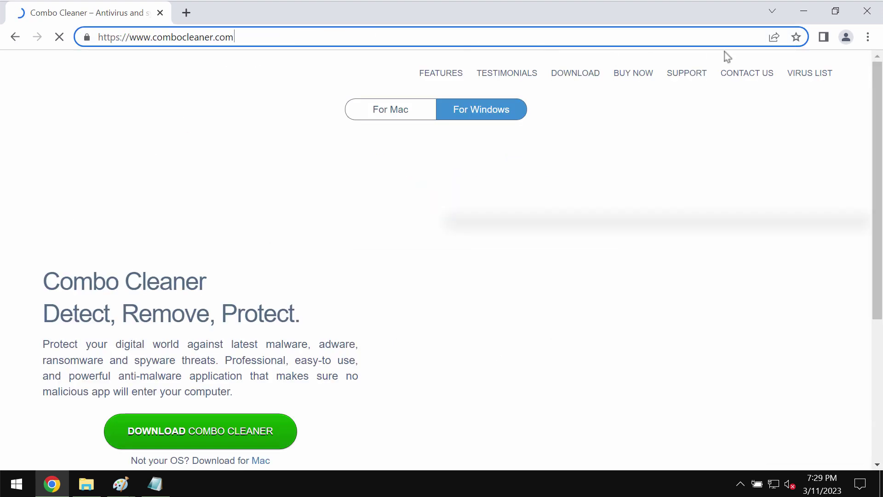
- Open Combo Cleaner from the hidden tray icons and start a Quick Scan
{"action": "left_click", "coordinate": [812, 16]}
{"action": "left_click", "coordinate": [741, 484]}
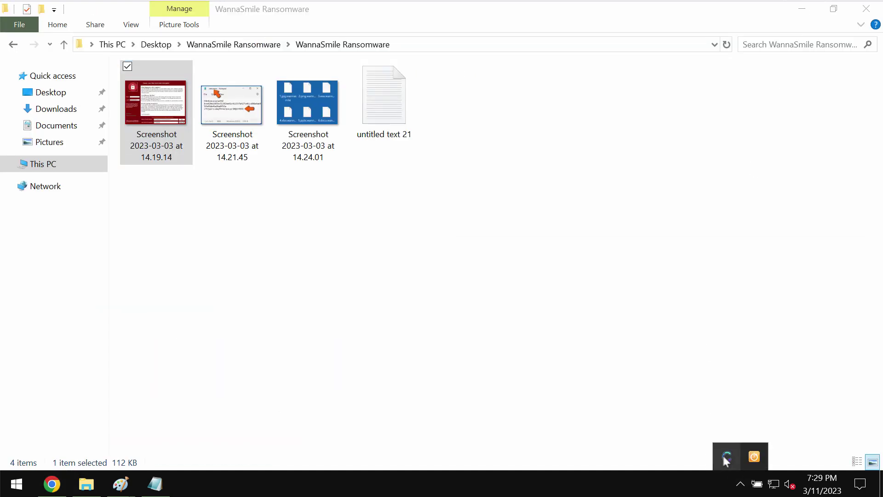
{"action": "left_click", "coordinate": [726, 458]}
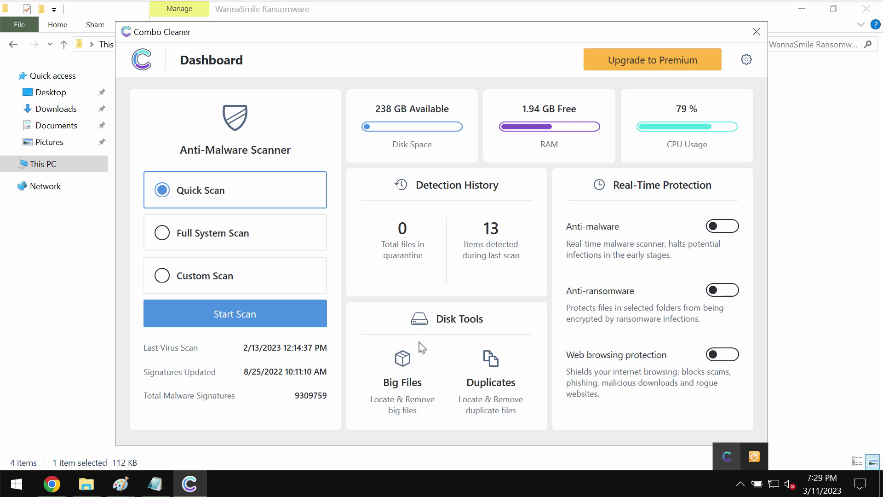
{"action": "left_click", "coordinate": [231, 314]}
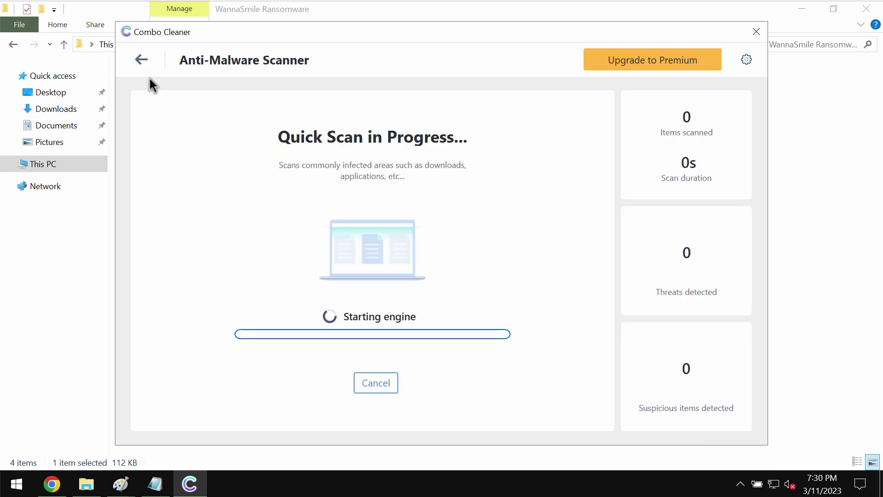
- Check the running quick scan's progress, then open Combo Cleaner's settings
{"action": "left_click", "coordinate": [141, 59]}
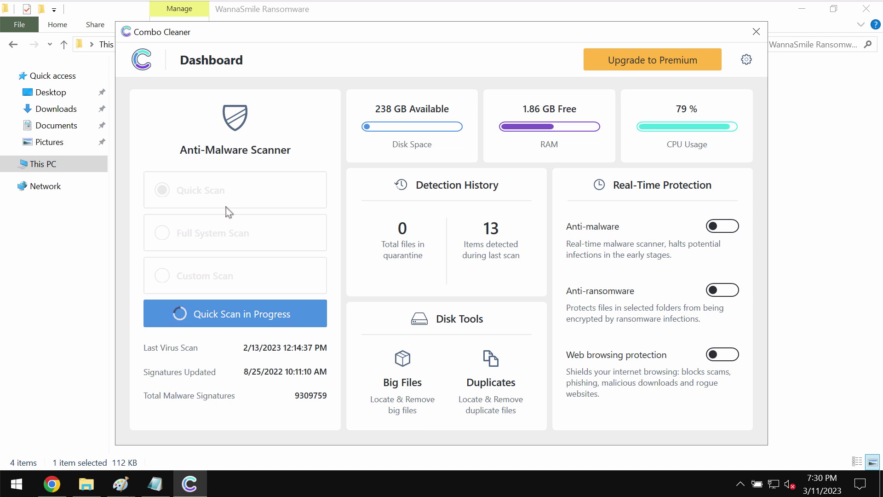
{"action": "left_click", "coordinate": [252, 313]}
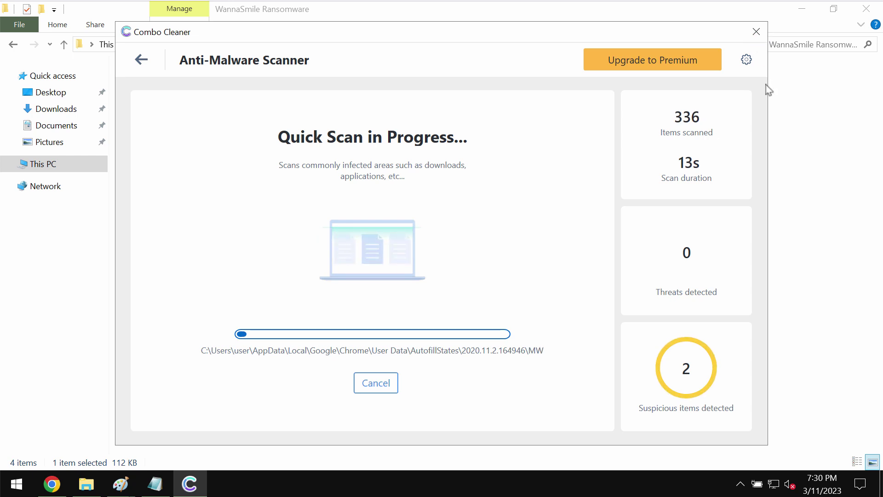
{"action": "left_click", "coordinate": [747, 60]}
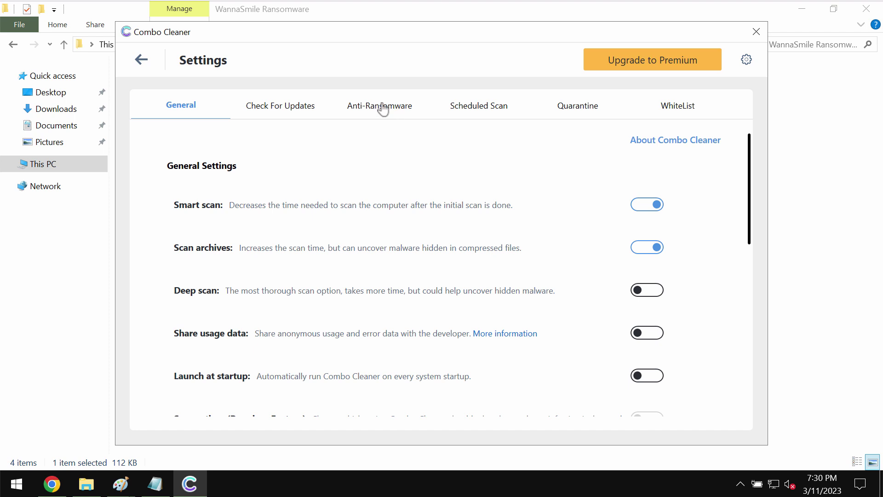
- View the Anti-Ransomware settings, then return to the quick scan progress page
{"action": "left_click", "coordinate": [375, 107]}
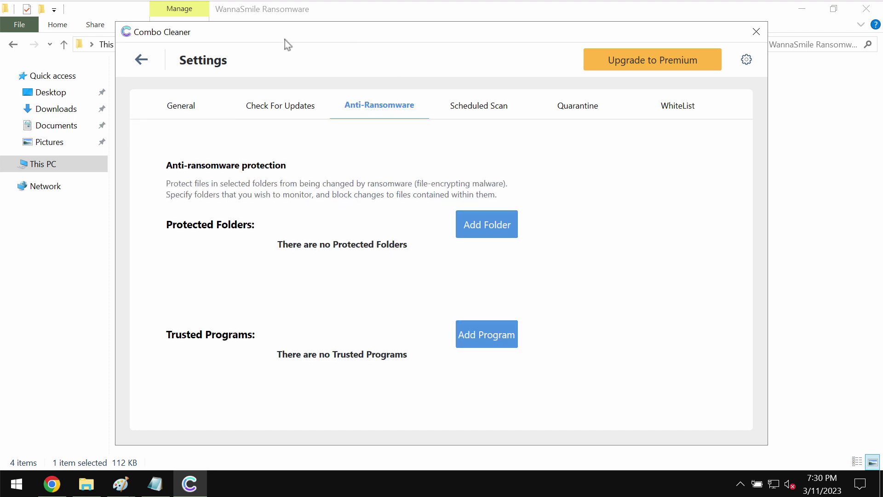
{"action": "left_click", "coordinate": [139, 60]}
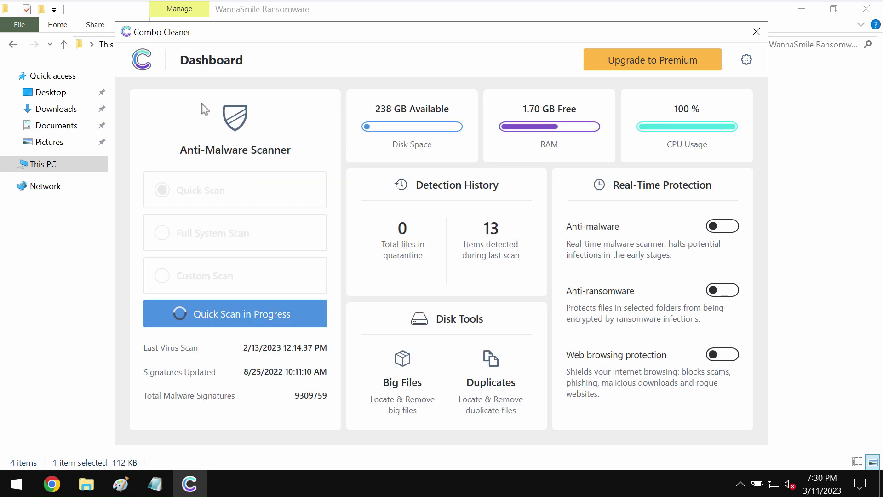
{"action": "left_click", "coordinate": [269, 313]}
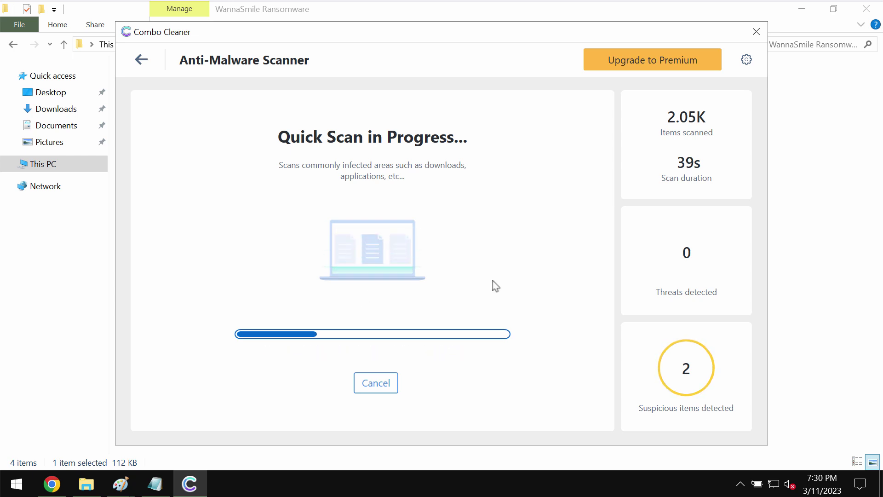
- Request a Combo Cleaner premium free trial, opening the trial page in Google Chrome
{"action": "left_click", "coordinate": [681, 64]}
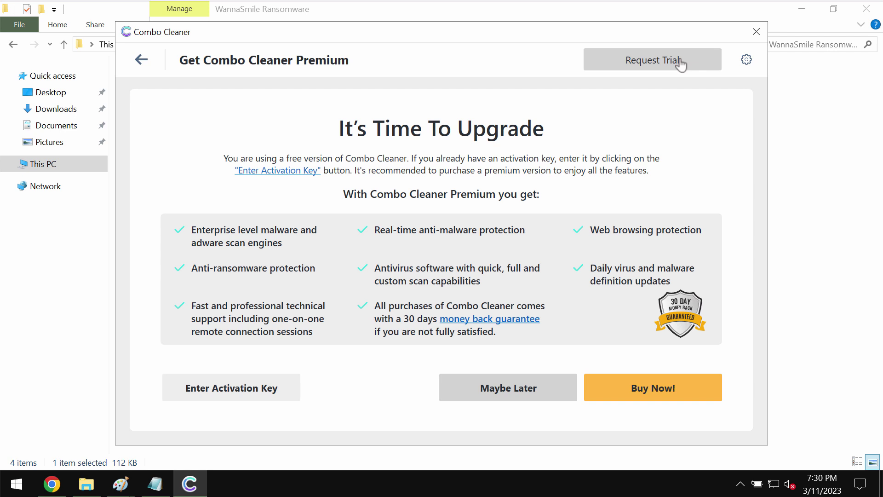
{"action": "left_click", "coordinate": [681, 63]}
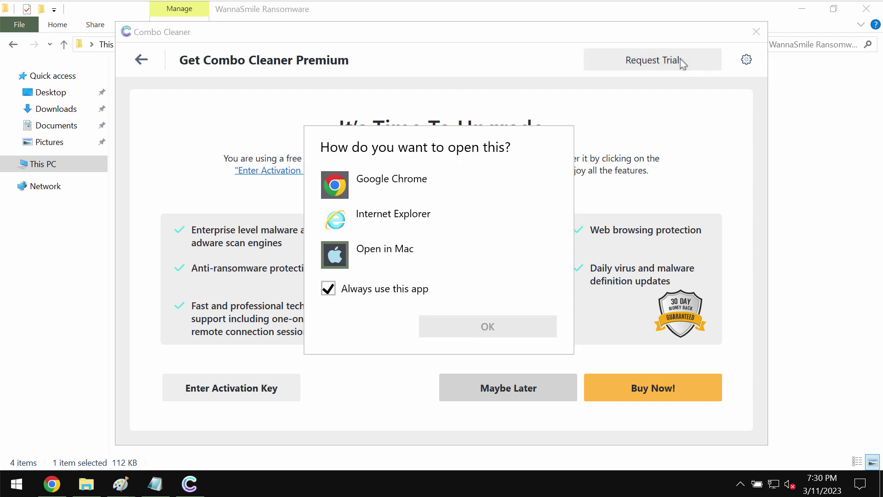
{"action": "left_click", "coordinate": [404, 188]}
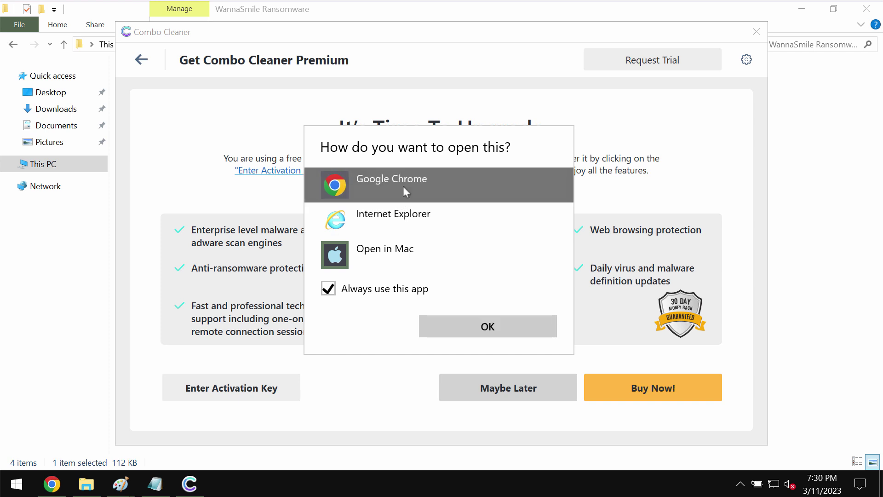
{"action": "left_click", "coordinate": [495, 329]}
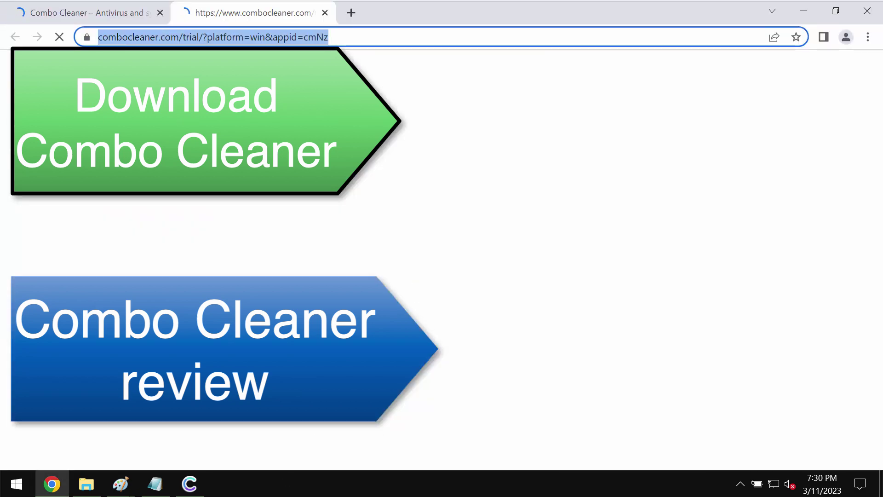
- Close the free trial tab and minimize Chrome to reveal Combo Cleaner's upgrade page
{"action": "left_click", "coordinate": [325, 13]}
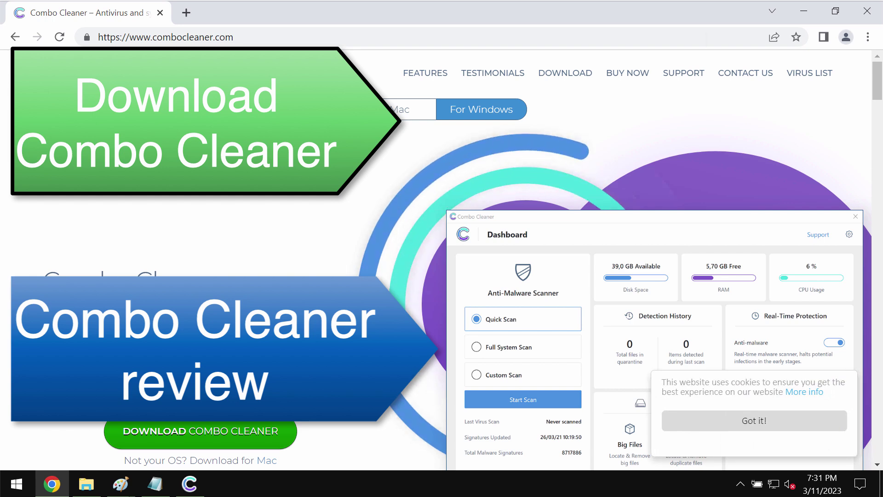
{"action": "left_click", "coordinate": [804, 11]}
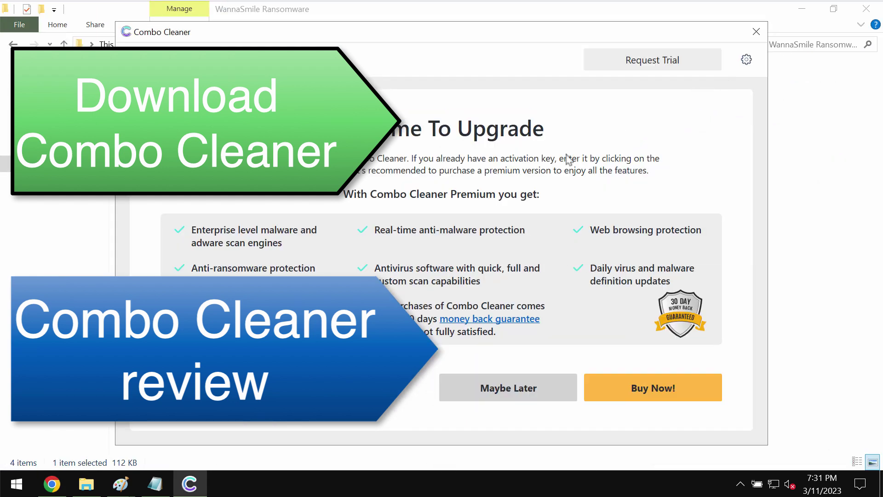